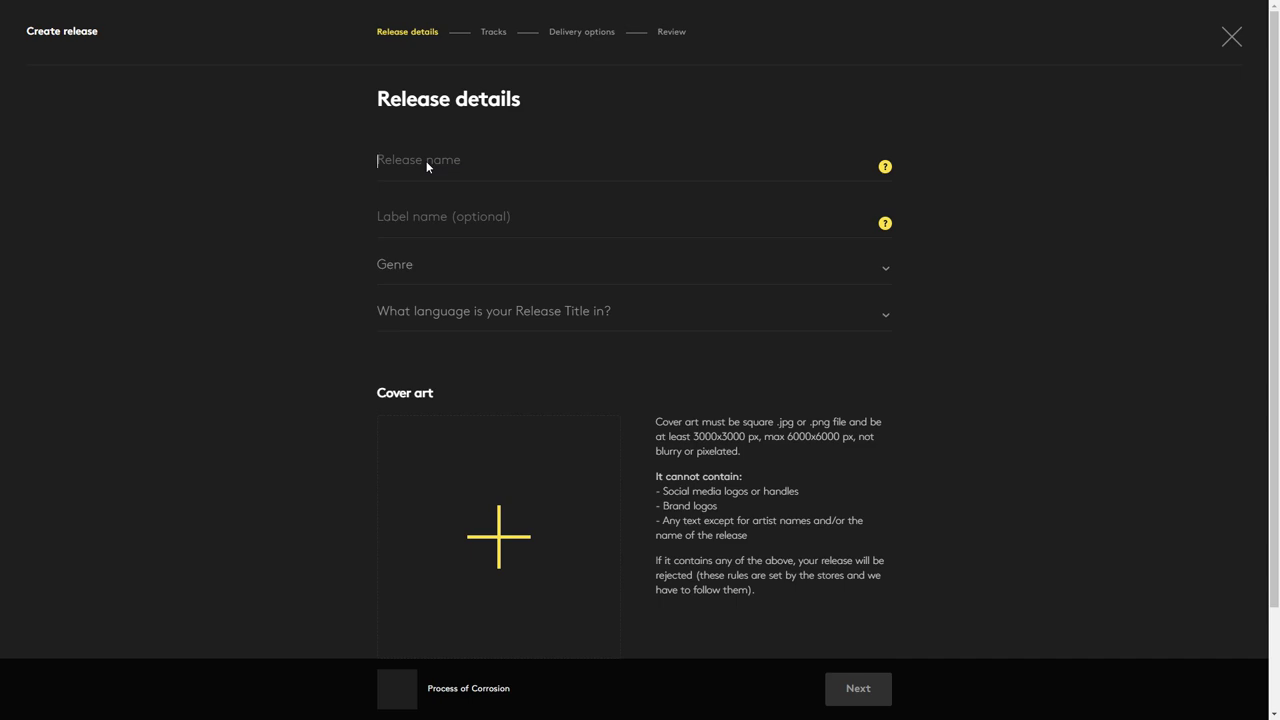
- Enter 'I Remember a Time' as the release name and 'Mountain Rain Music' as the label
text(I Remember a Time)
click(436, 222)
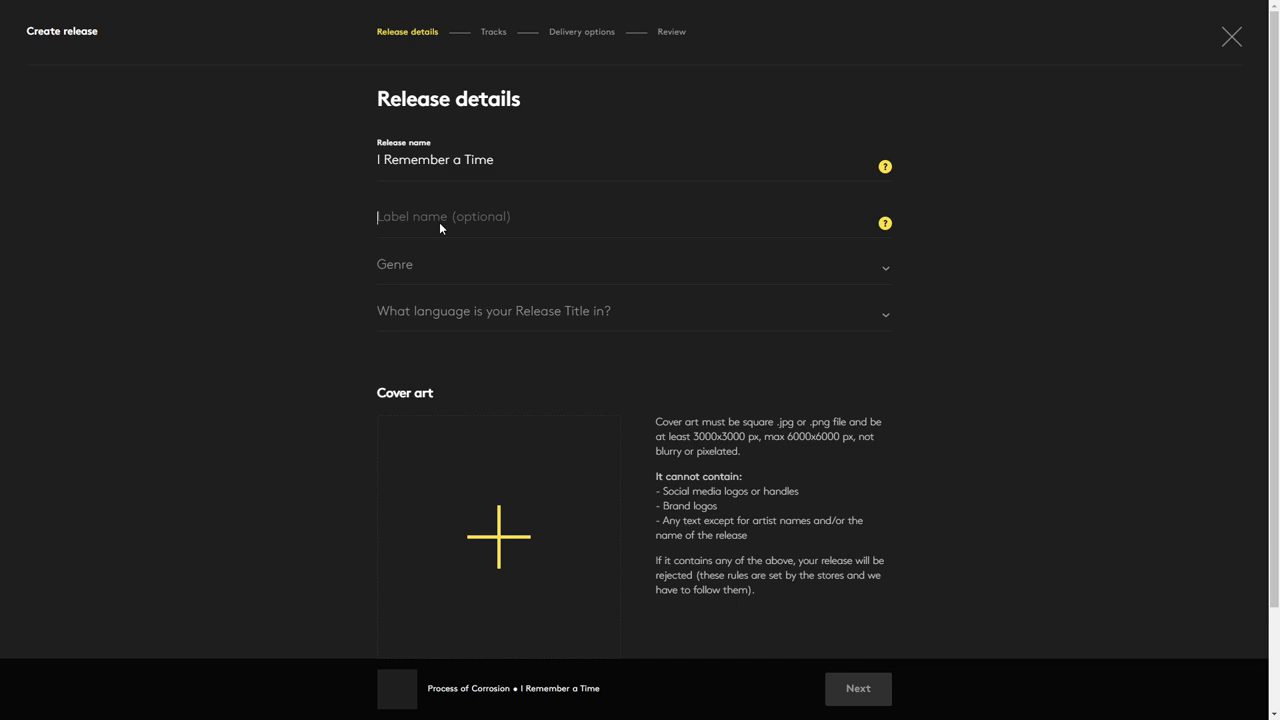
text(Mountain Rain Music)
- Choose genre Electronic / Minimalism and title language English, and upload the cover art image
click(439, 265)
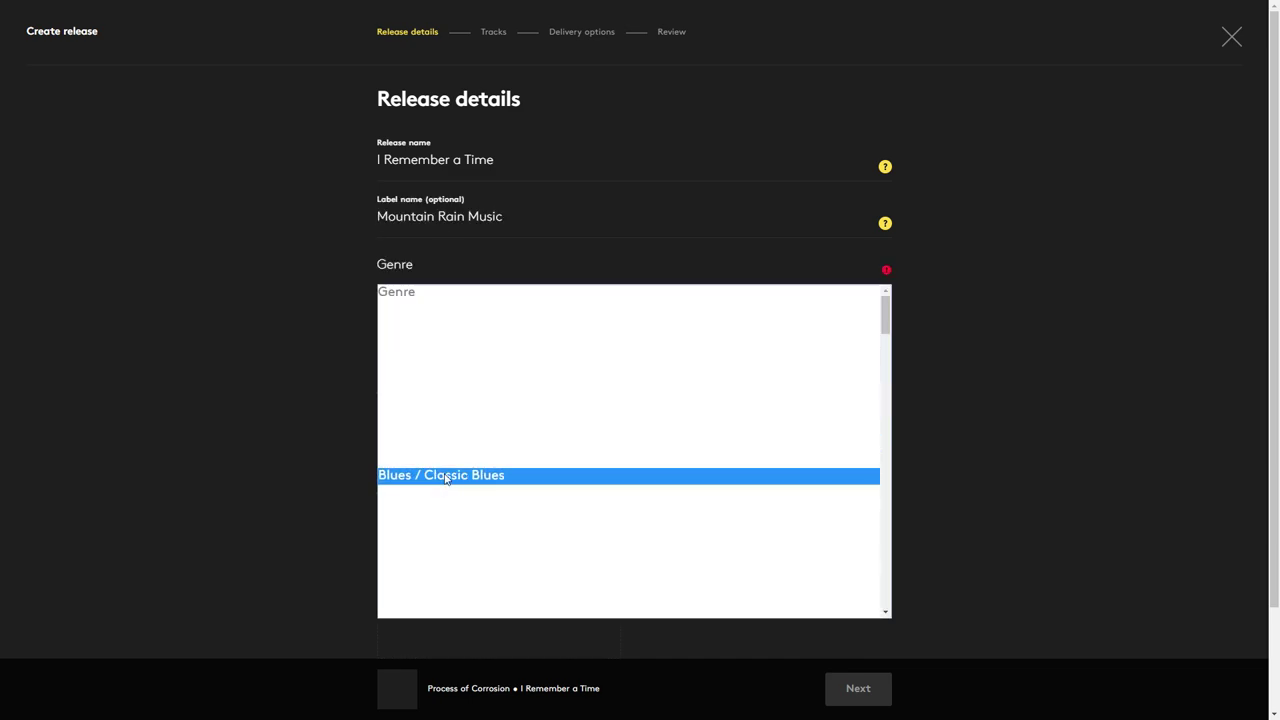
scroll(459, 589, down, 3)
click(460, 598)
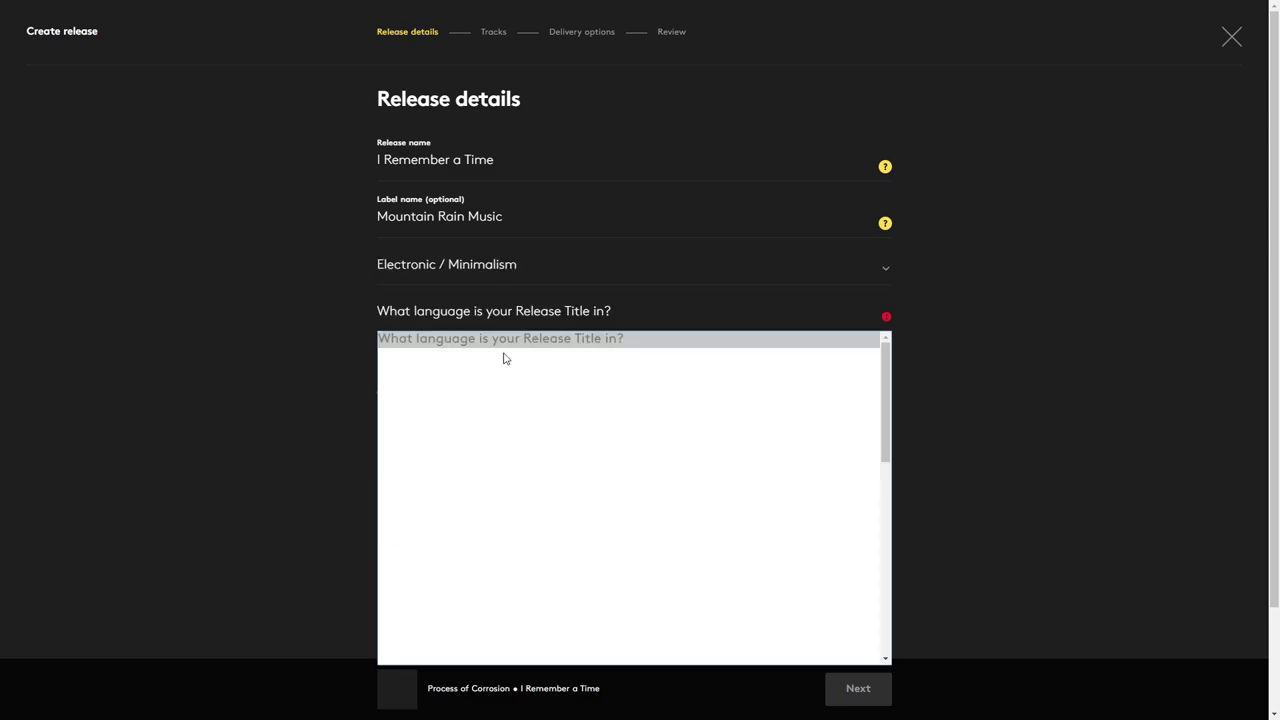
click(474, 530)
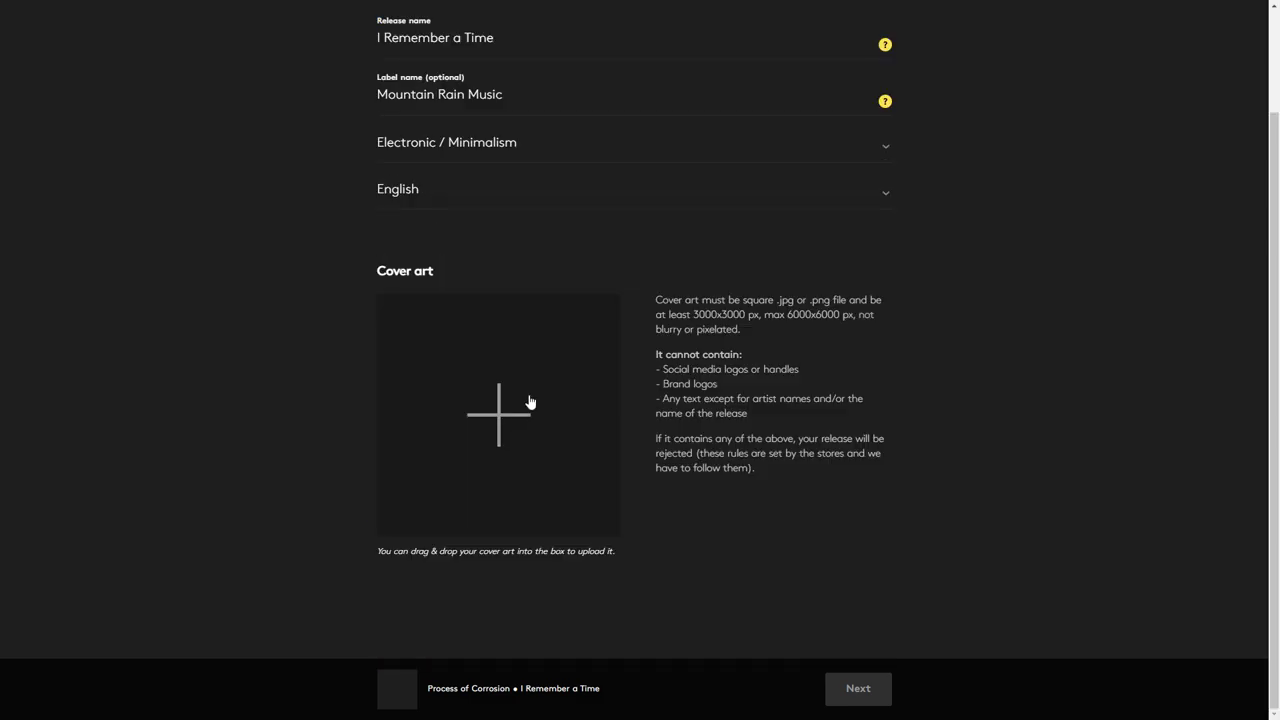
click(470, 395)
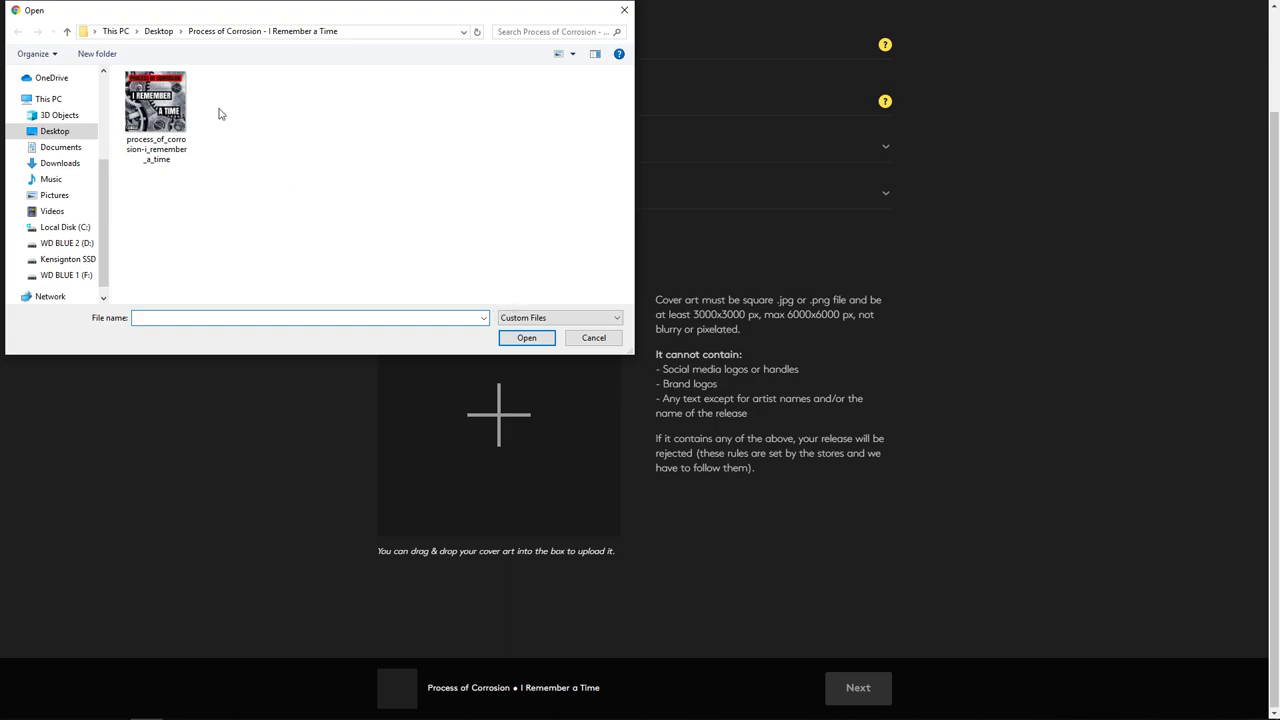
double_click(160, 108)
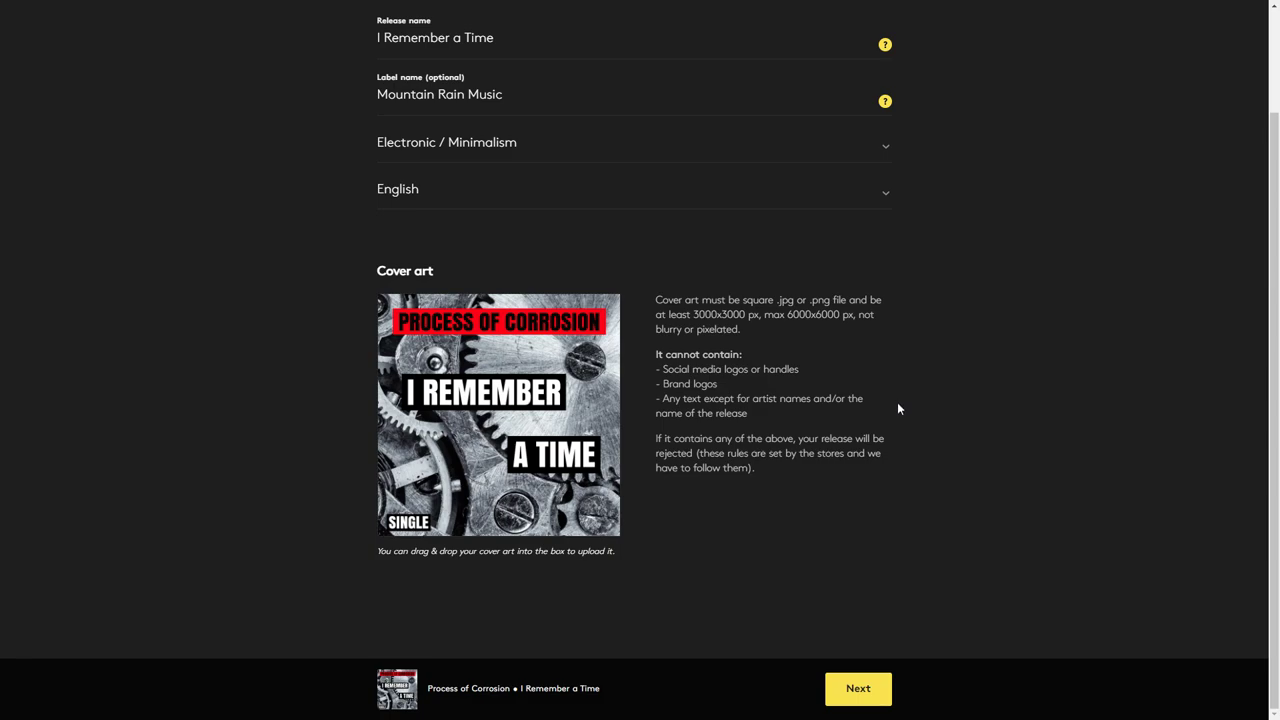
- On the Tracks step, add zanethorne_iremembertime.wav as track 1 and open its details form
click(868, 692)
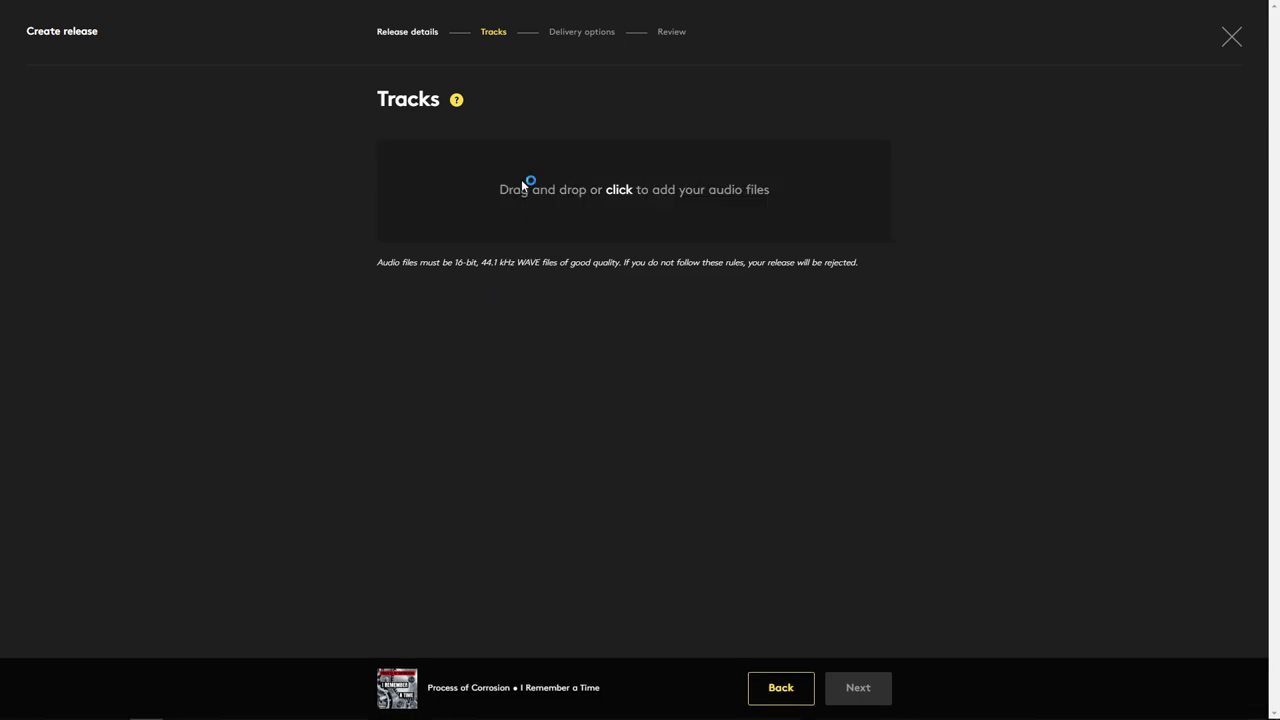
double_click(155, 93)
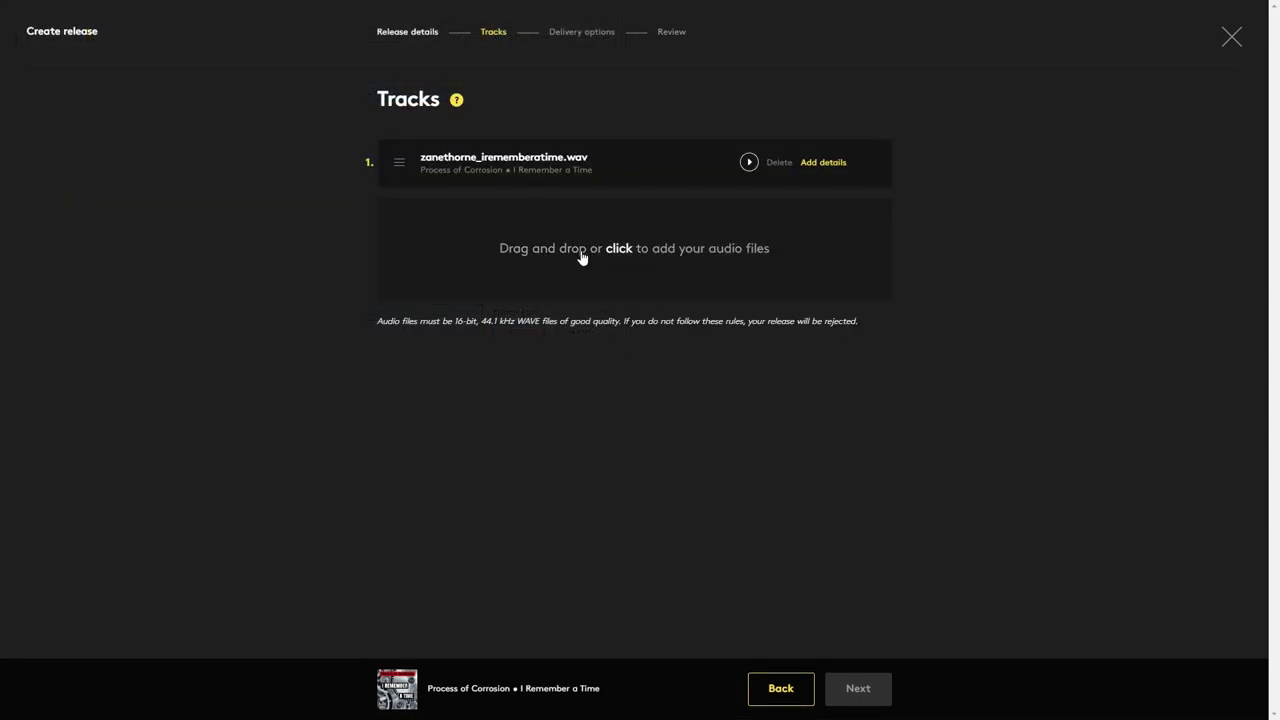
click(825, 163)
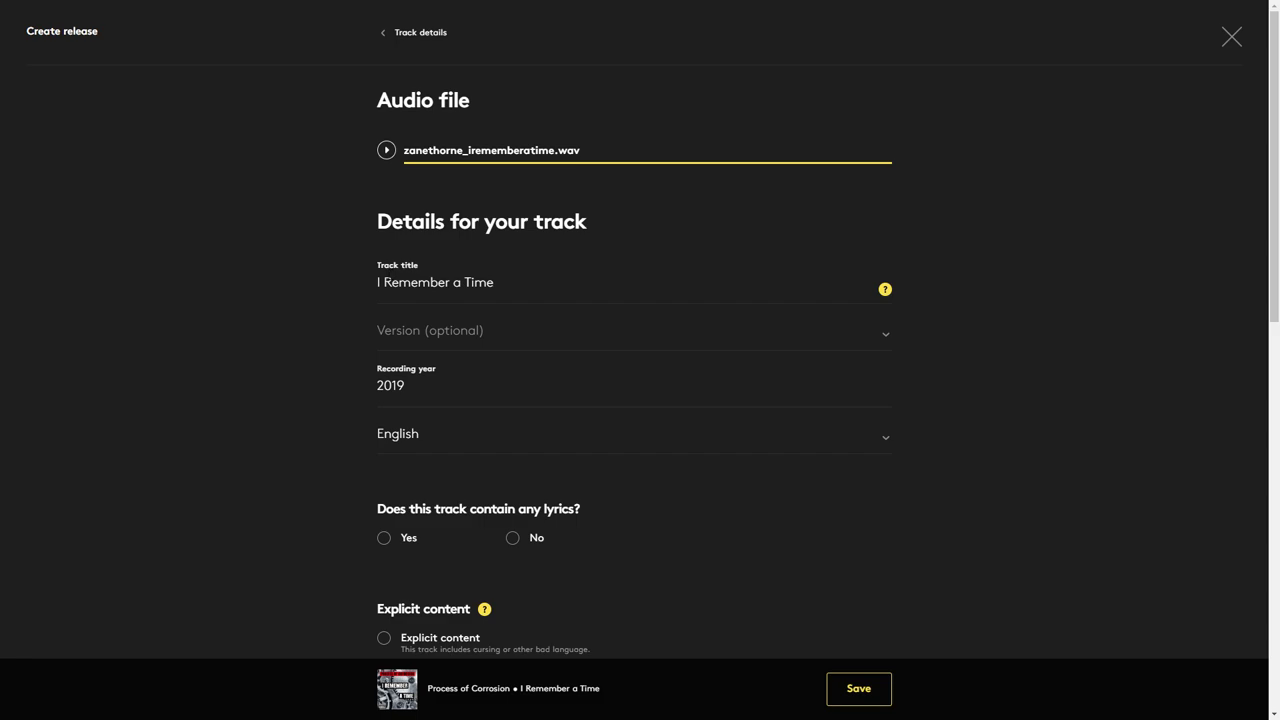
- Leave the track version unset and step the recording year down to 2007
click(435, 333)
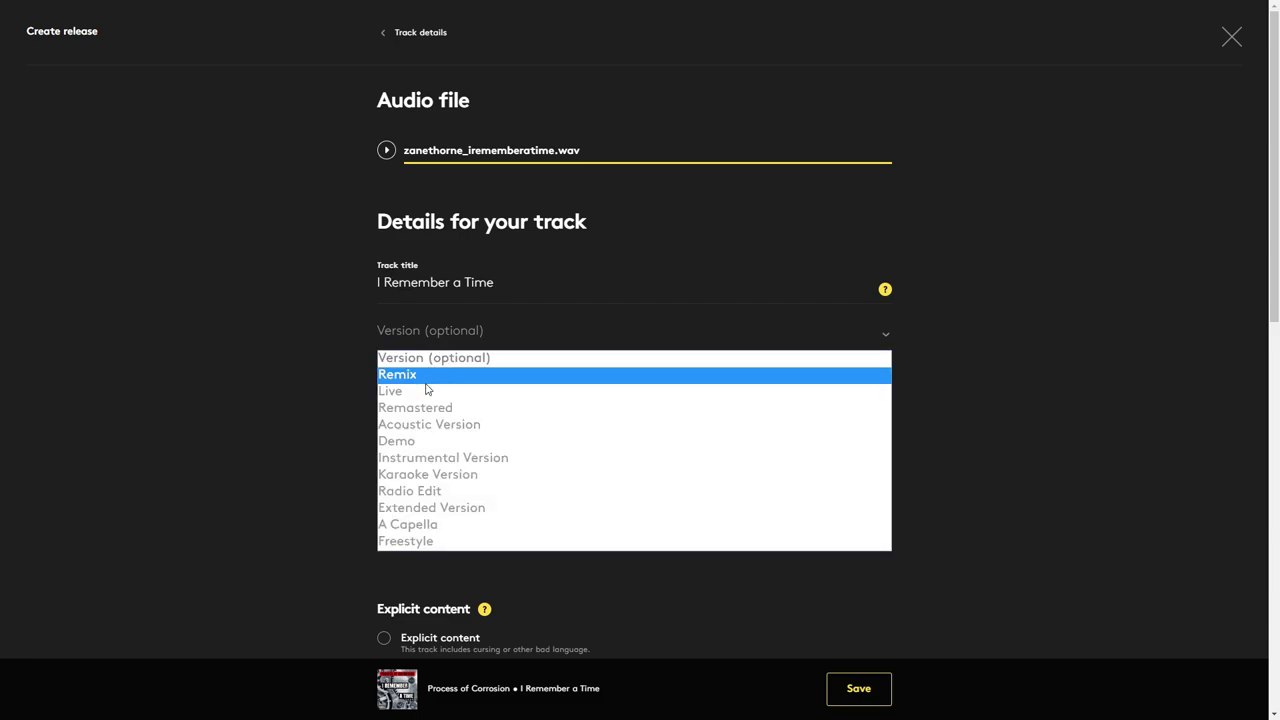
click(313, 353)
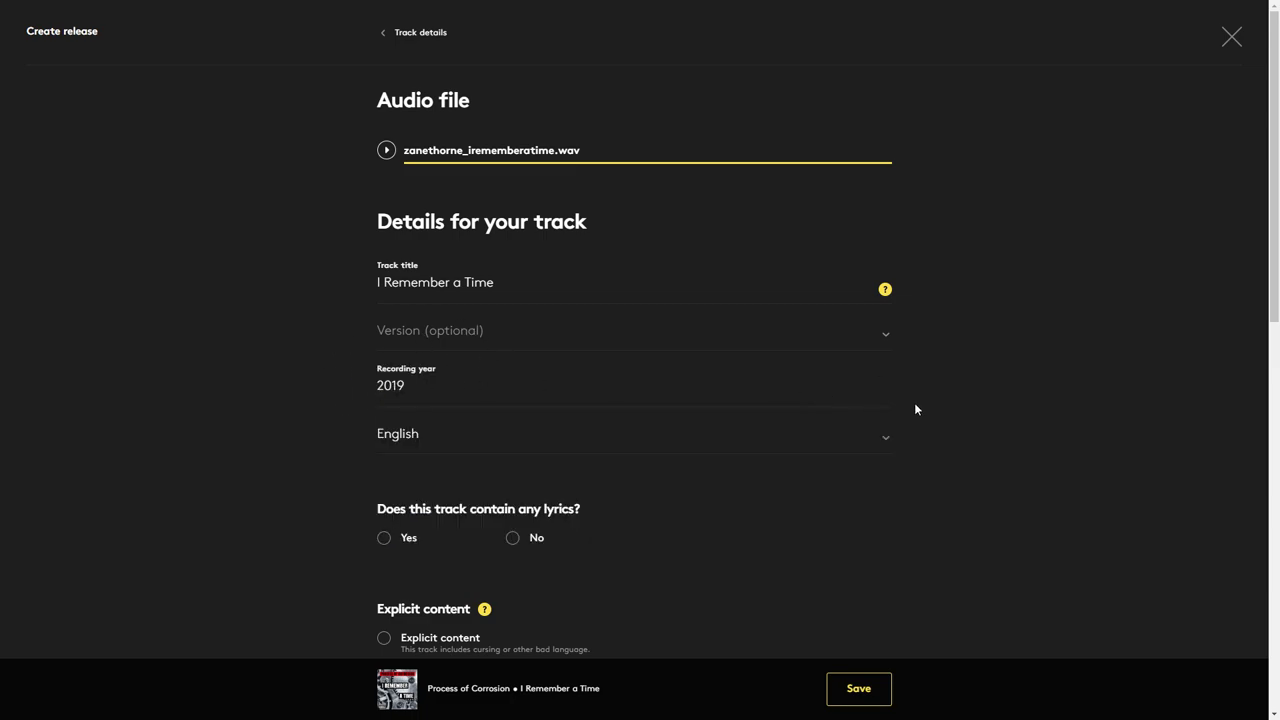
click(886, 392)
click(886, 392)
click(886, 392)
click(886, 392)
click(886, 392)
click(886, 392)
click(886, 392)
click(886, 392)
click(886, 392)
click(886, 392)
click(886, 392)
click(886, 392)
click(322, 418)
- Mark the track as having lyrics, in English
scroll(421, 466, down, 1)
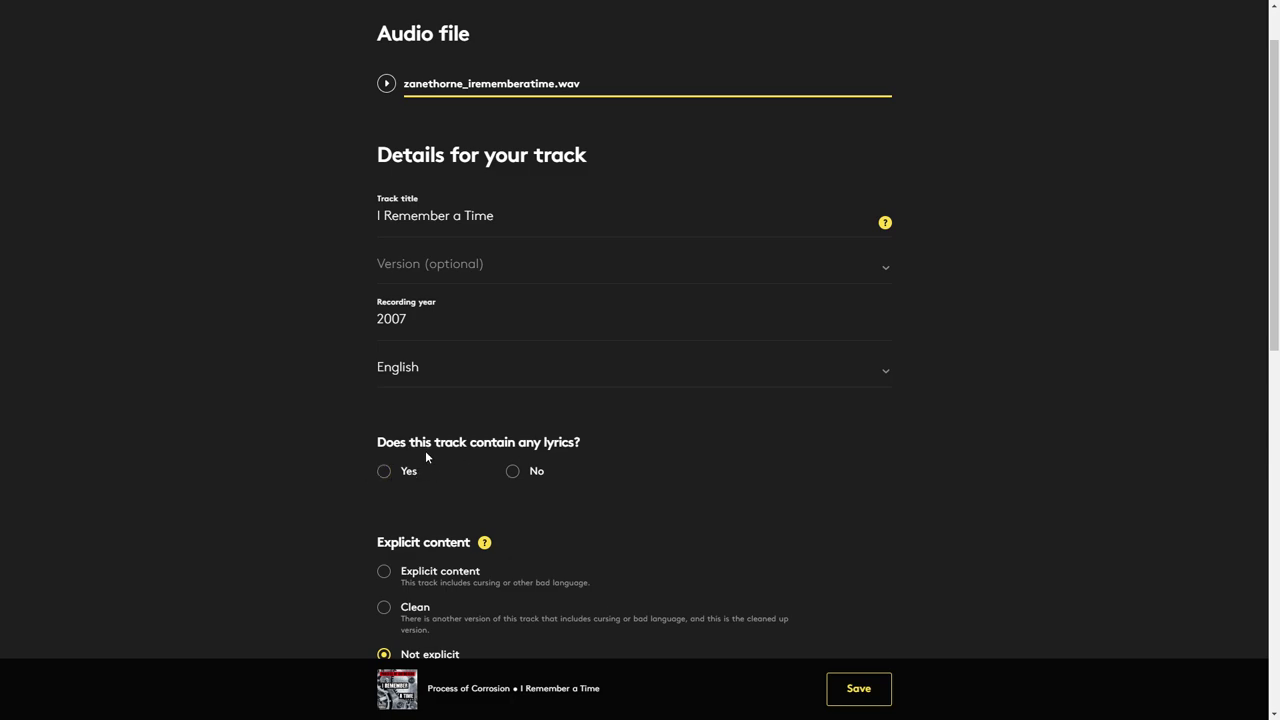
click(384, 472)
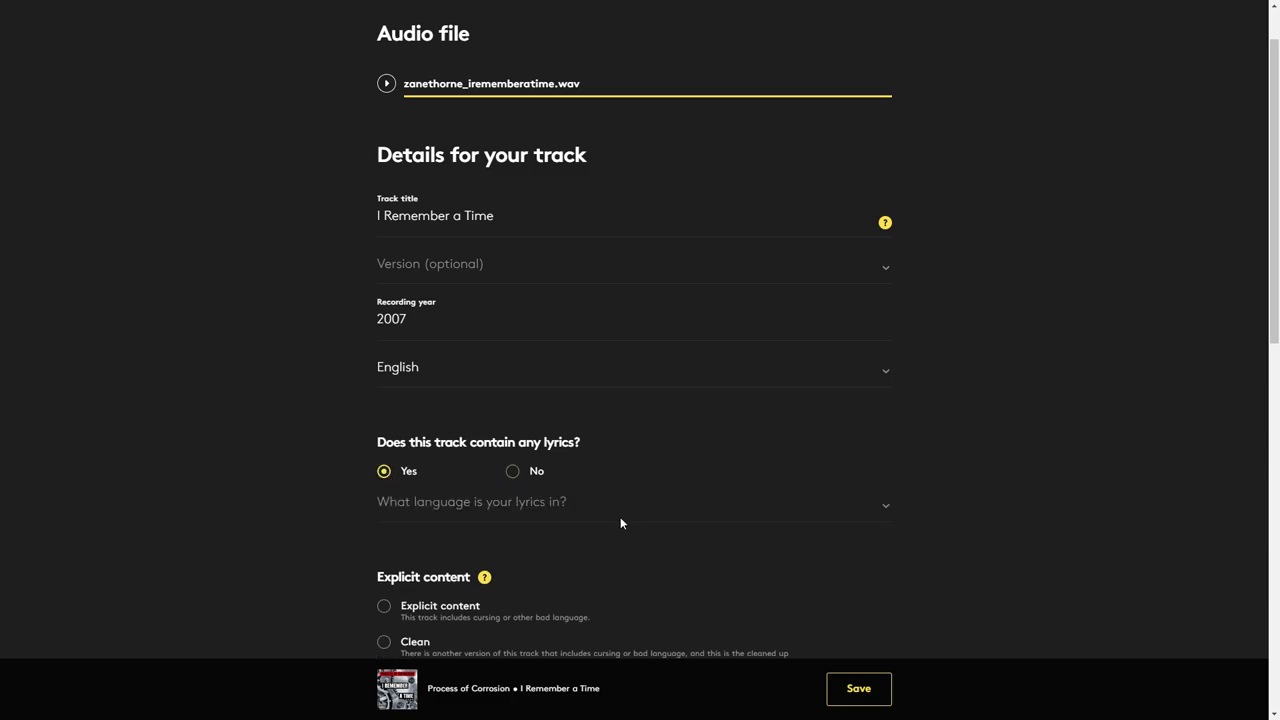
click(540, 505)
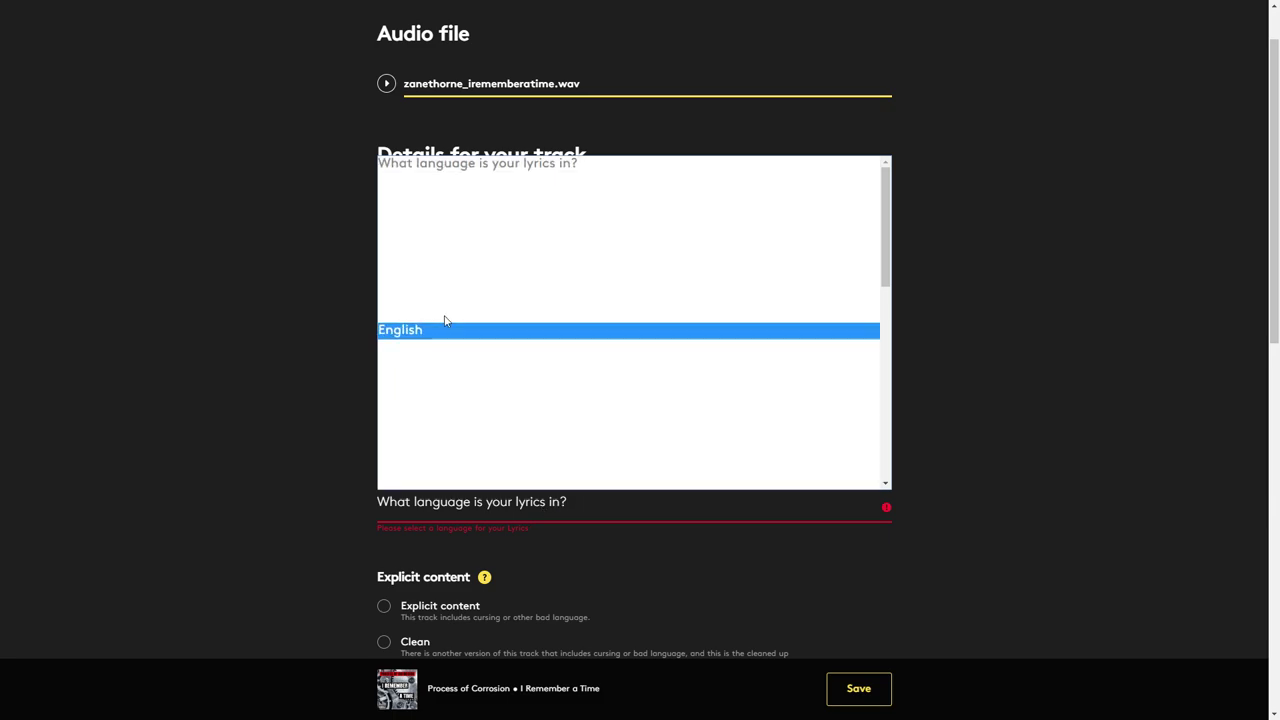
click(429, 186)
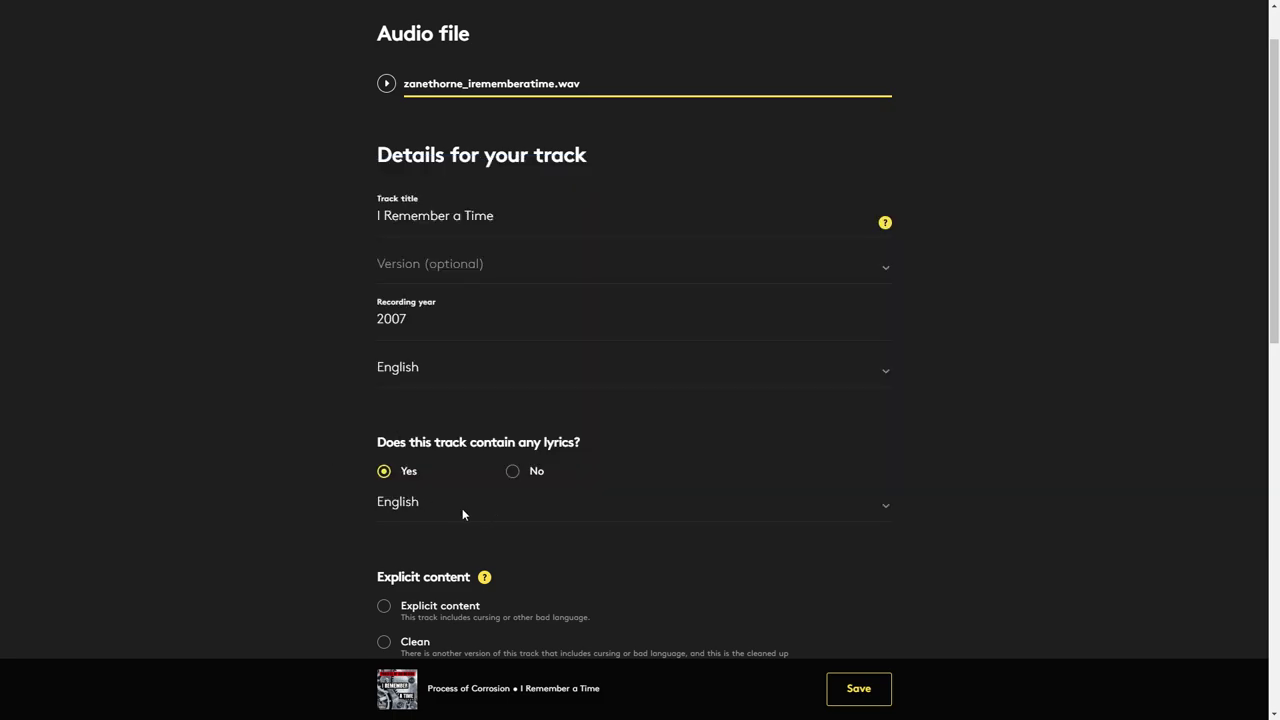
scroll(313, 495, down, 2)
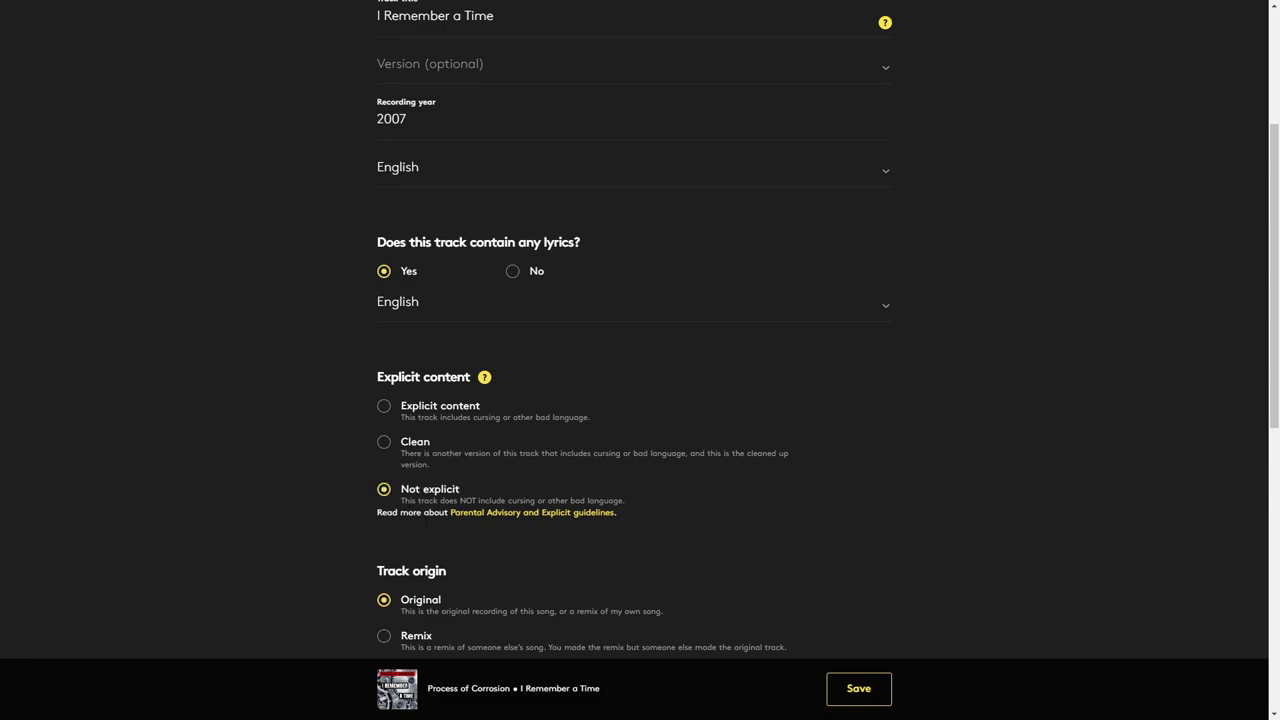
scroll(480, 420, down, 2)
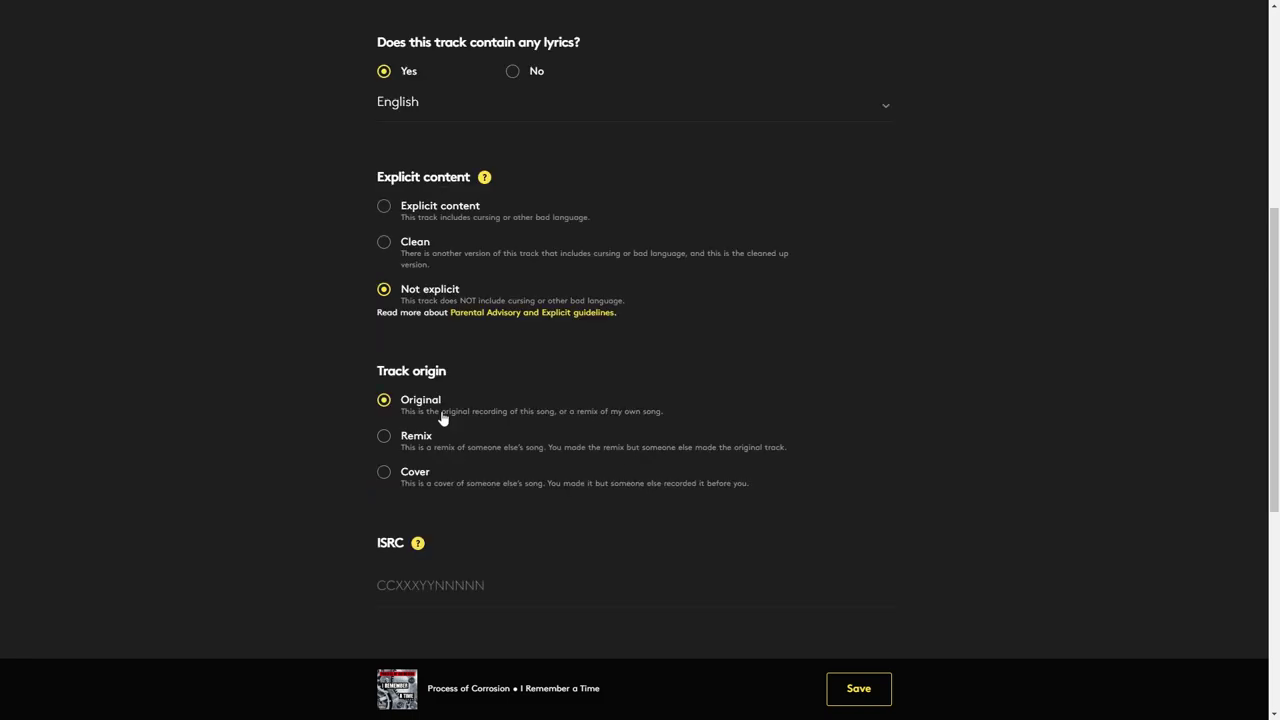
- Set the track origin to Original
click(386, 476)
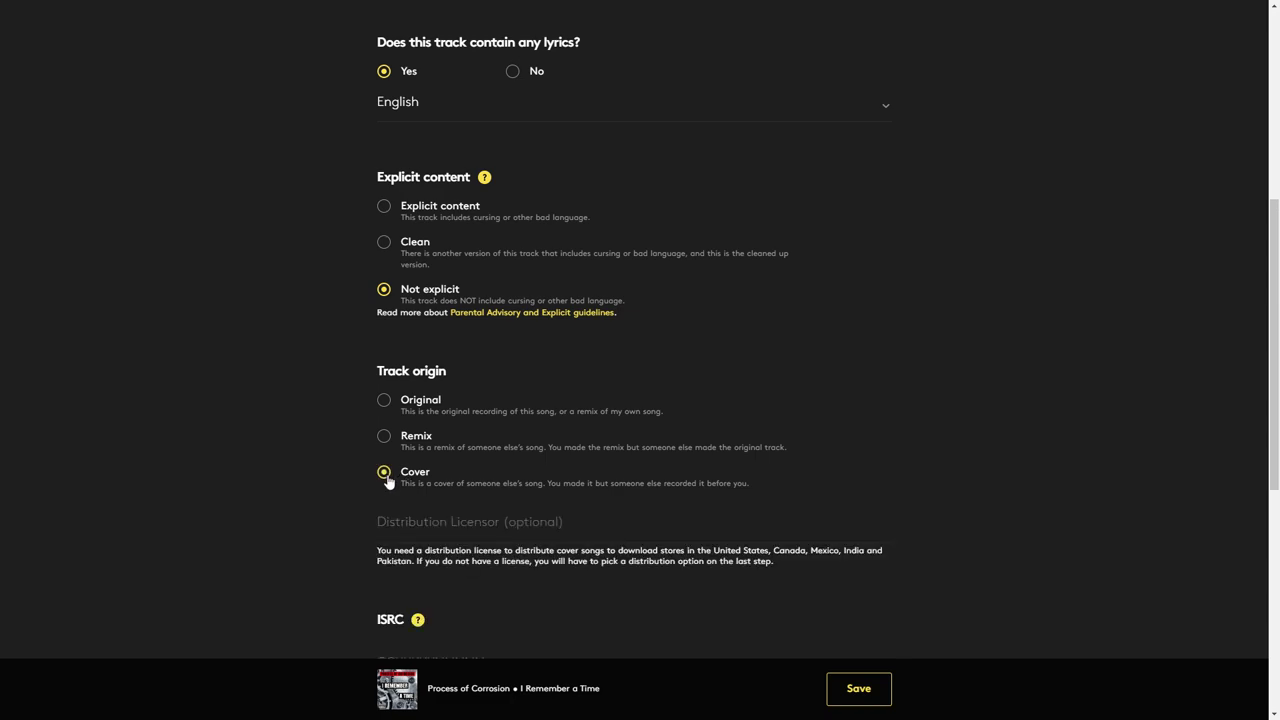
click(385, 437)
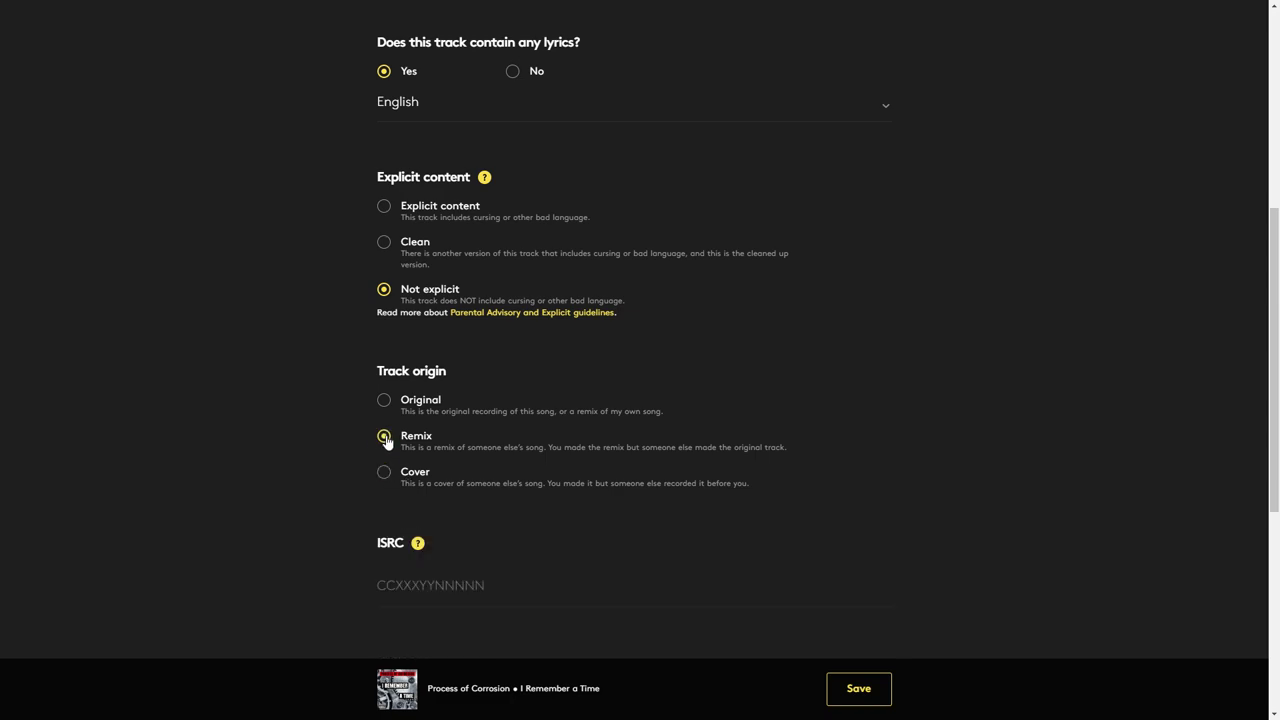
click(384, 401)
mouse_move(416, 546)
scroll(416, 548, down, 1)
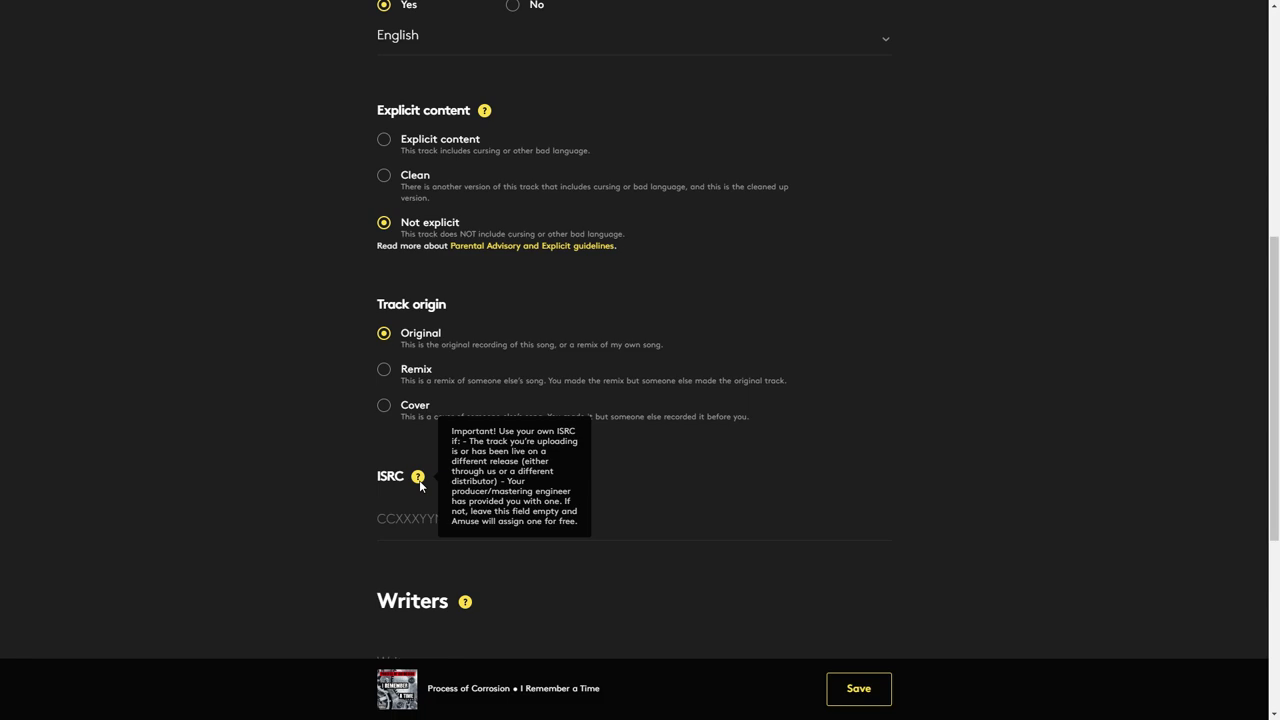
scroll(420, 485, down, 3)
- Enter the writer's name as the single writer and save the track details
click(418, 397)
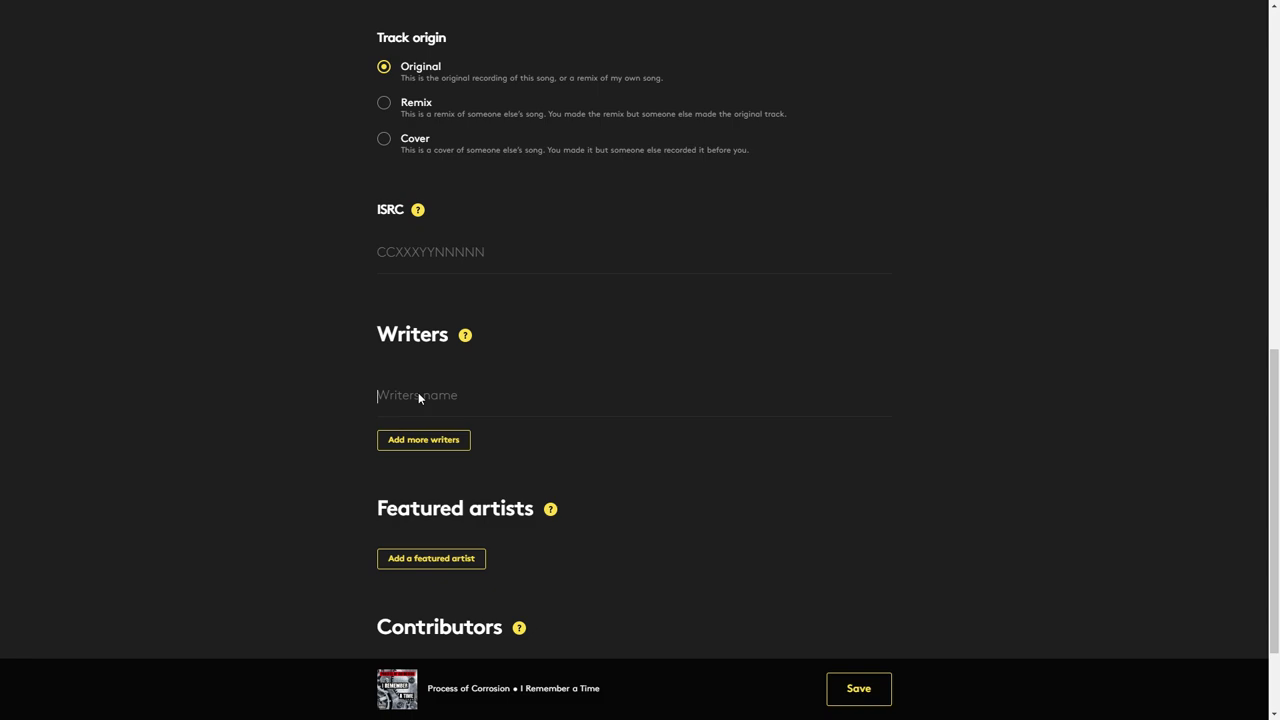
text(Zane Smith)
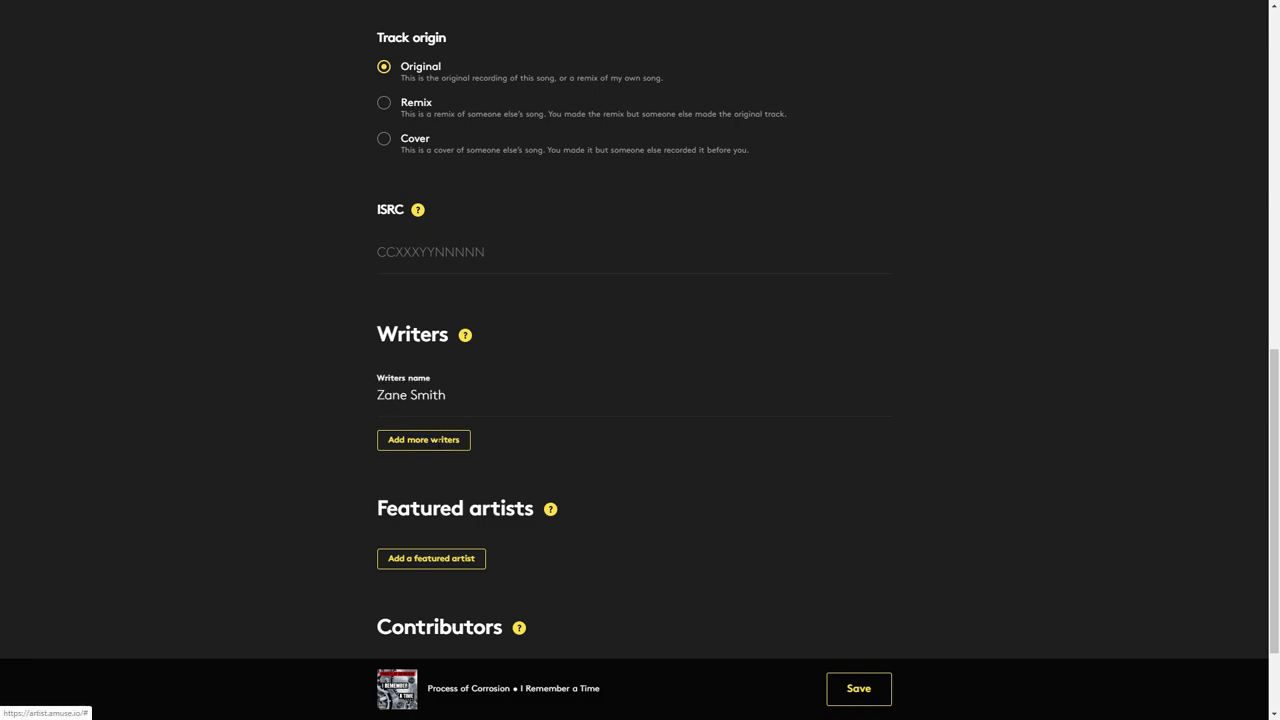
click(428, 440)
click(881, 451)
scroll(420, 396, down, 2)
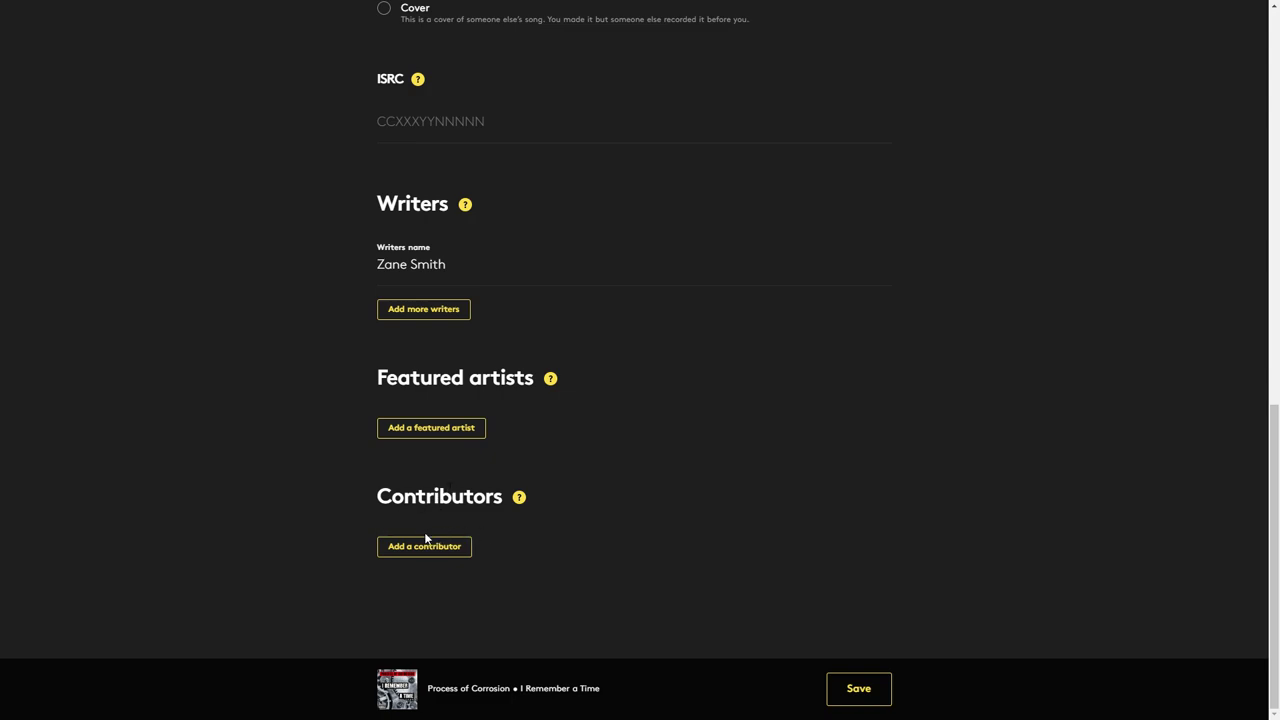
click(859, 690)
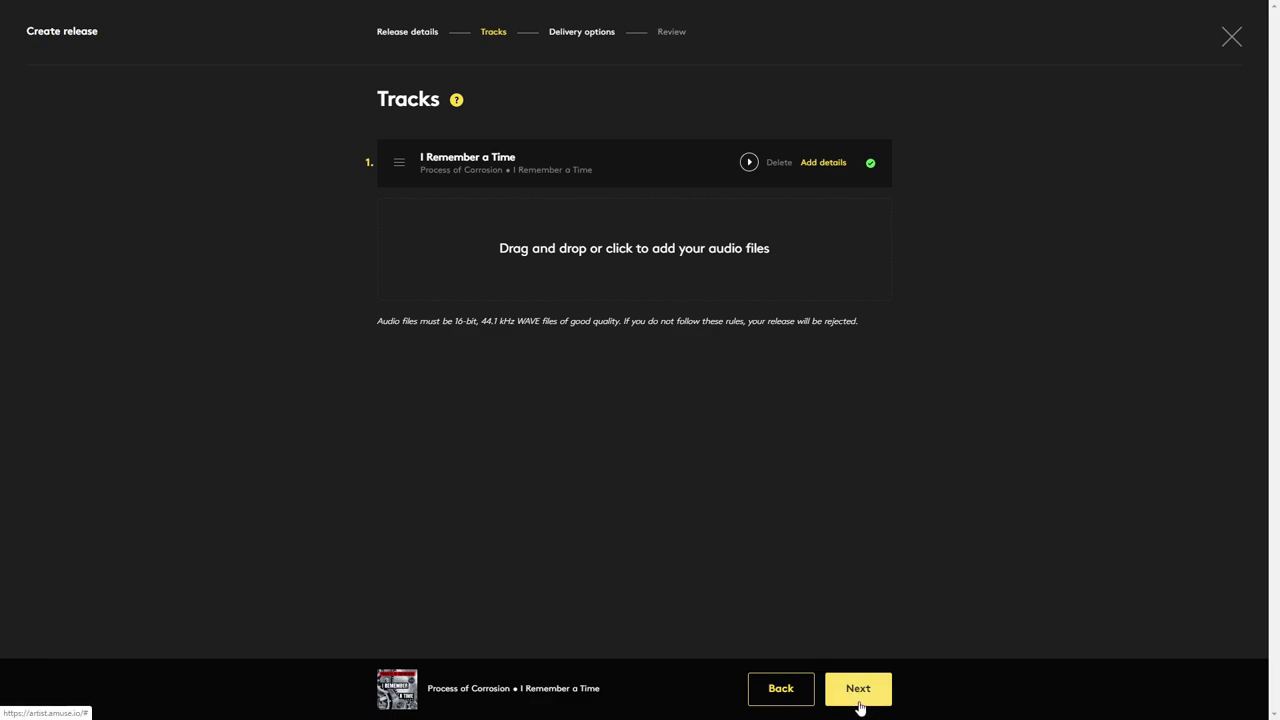
- On the delivery options step, keep all music stores selected
click(857, 692)
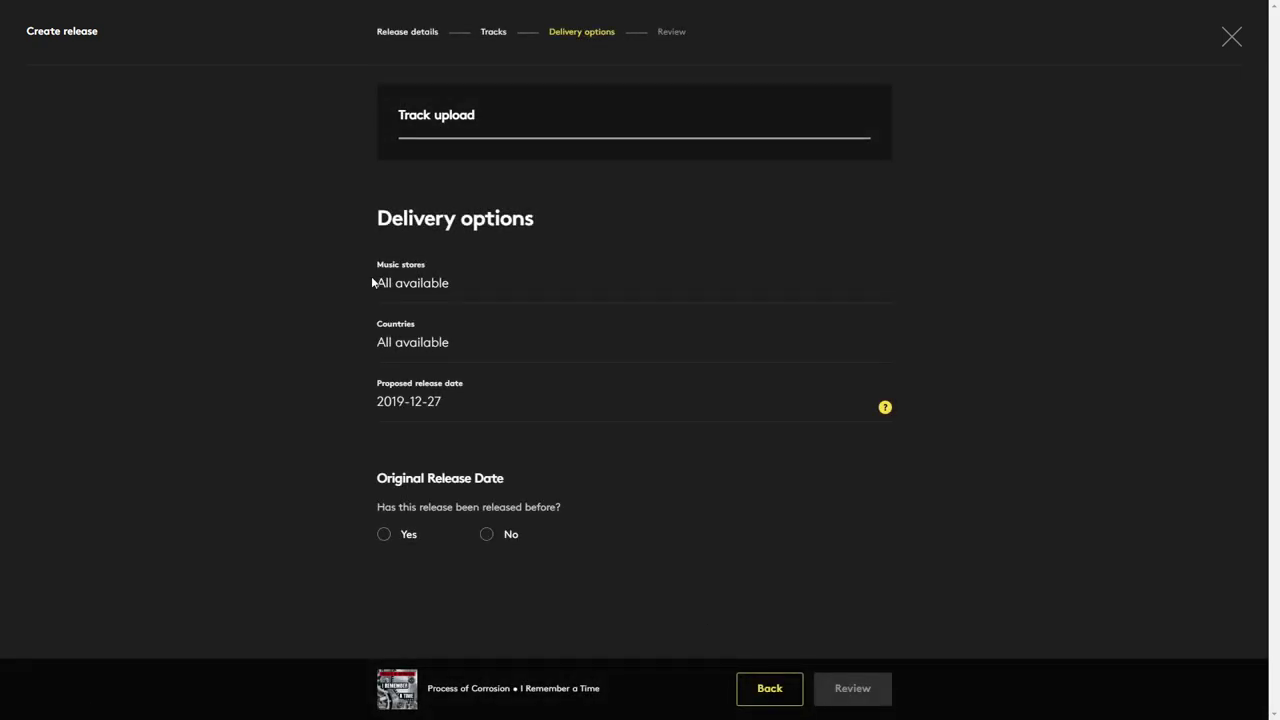
click(425, 285)
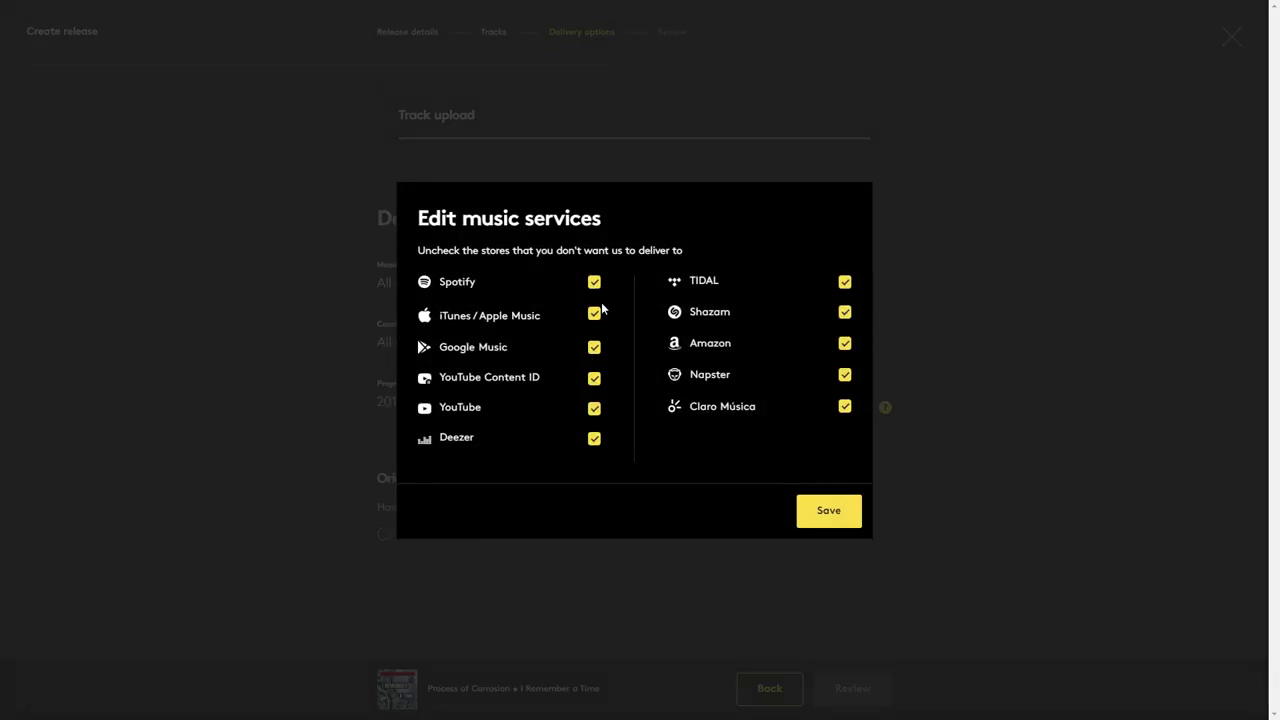
click(828, 512)
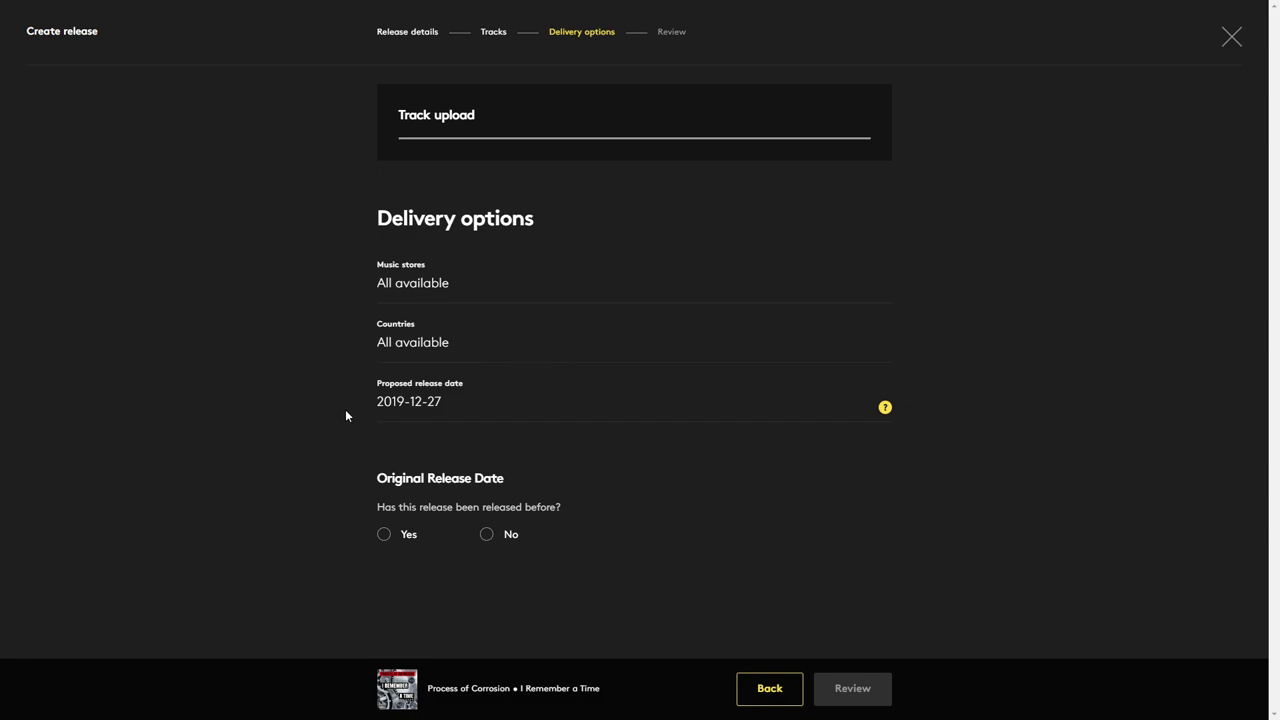
- Keep the 2019-12-27 release date, answer No to released before, and open the launch summary
click(447, 406)
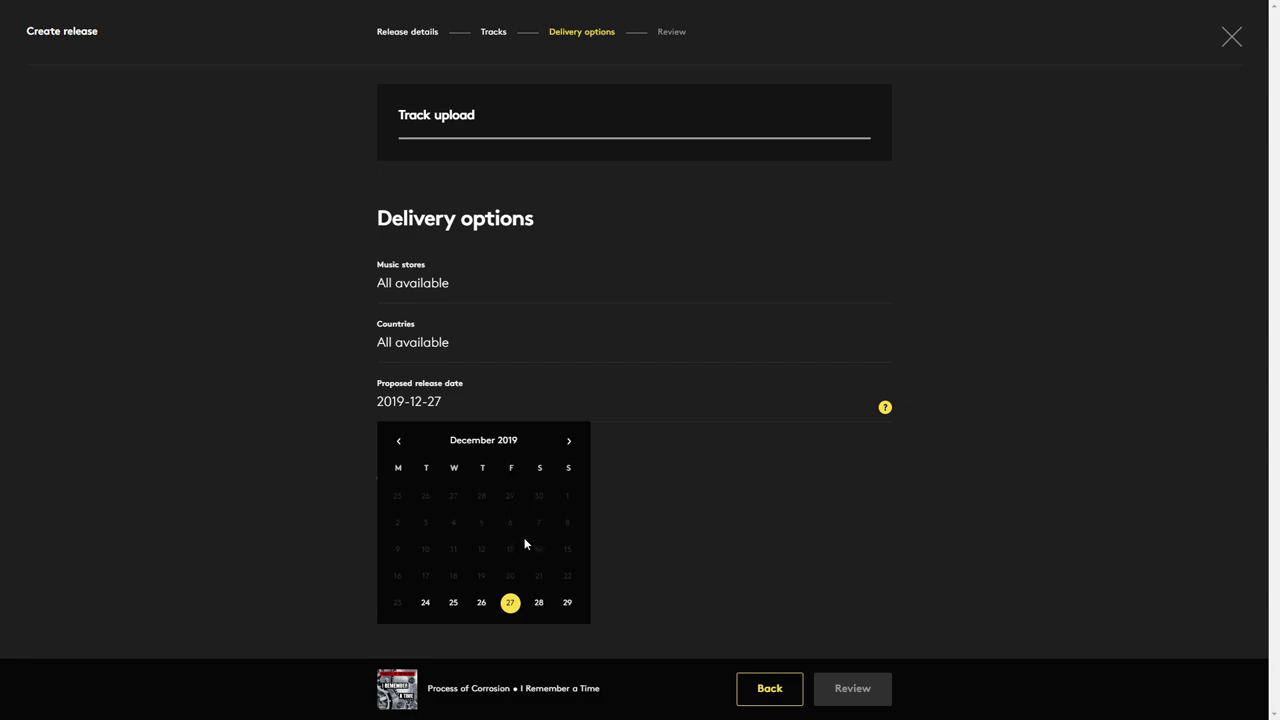
click(511, 605)
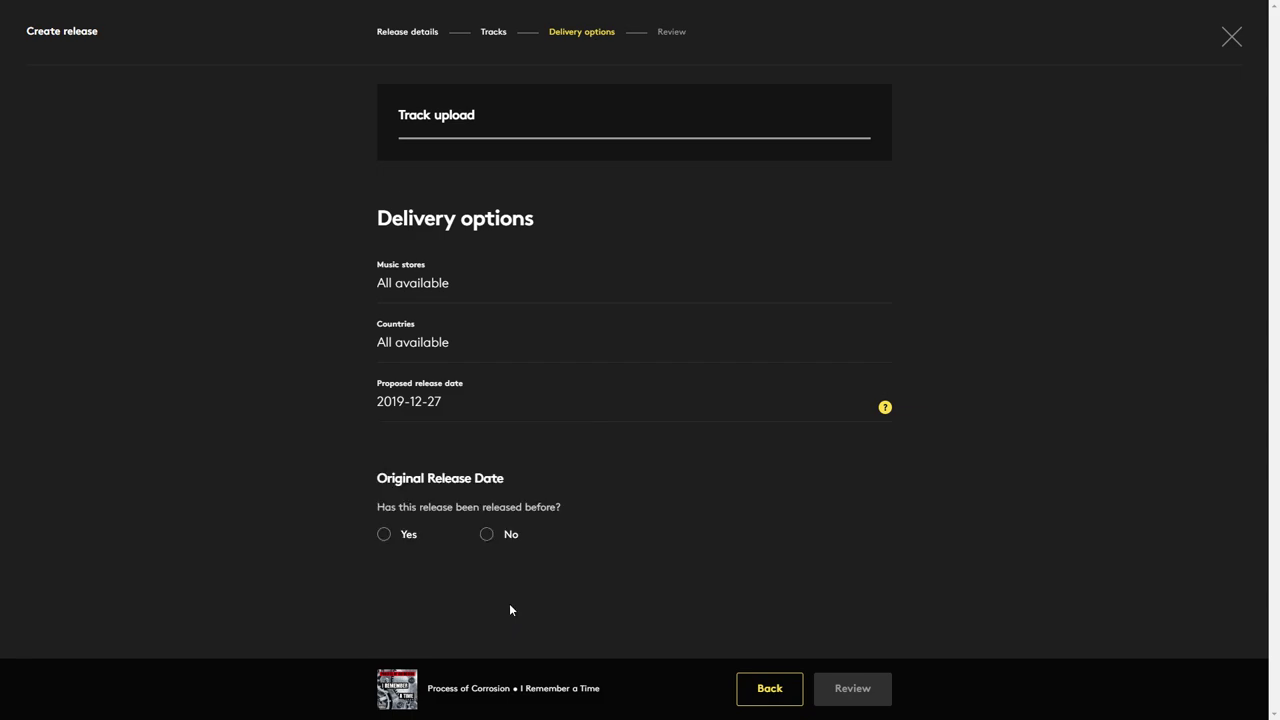
click(489, 538)
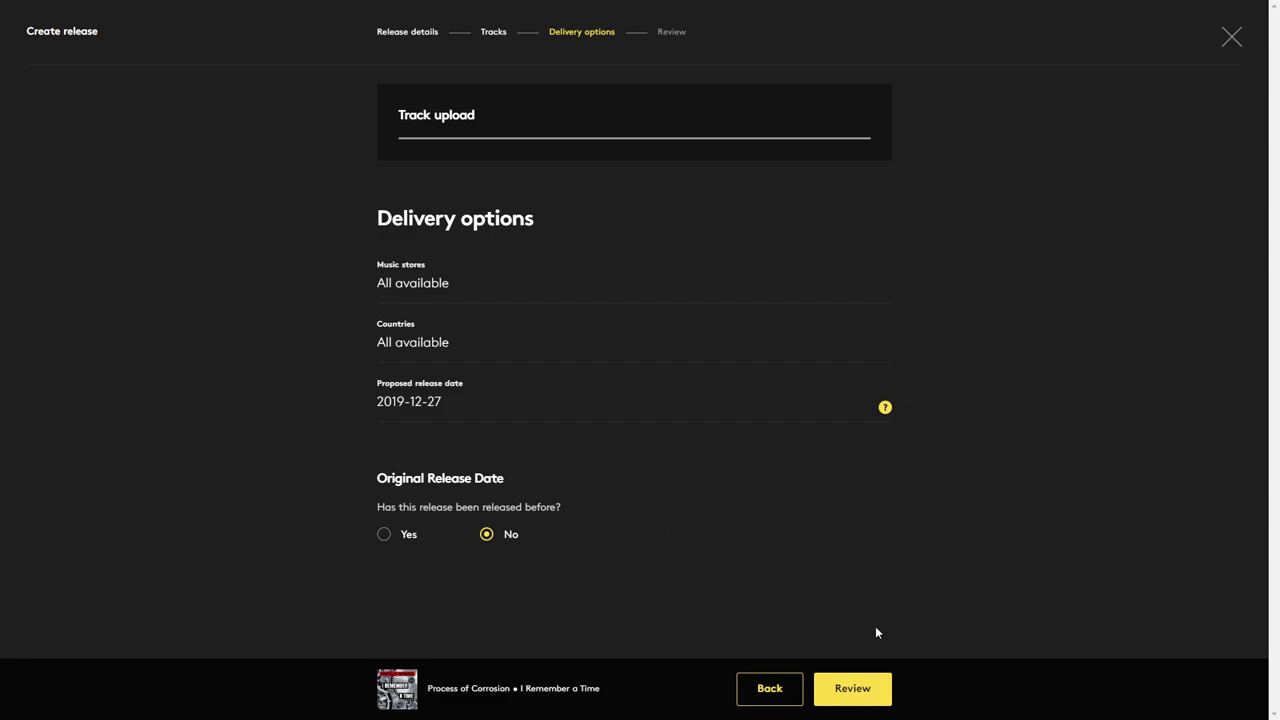
click(865, 695)
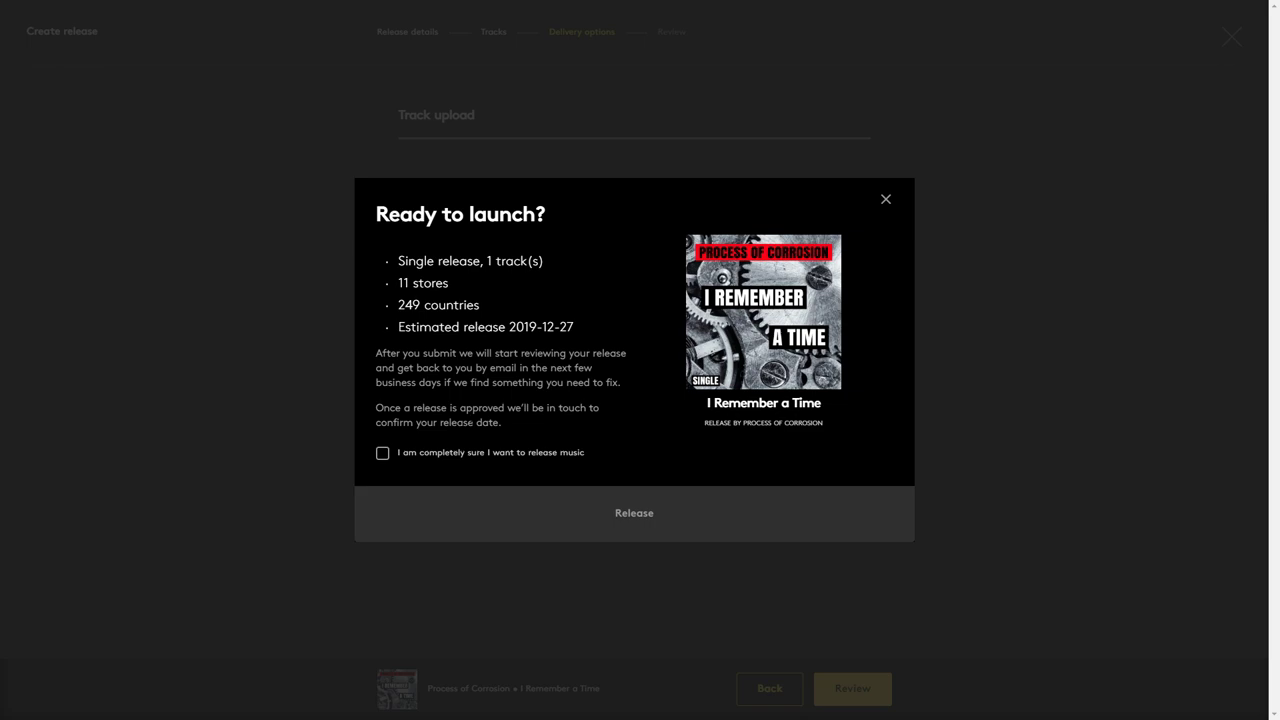
- Tick 'I am completely sure I want to release music' and release the single
click(382, 453)
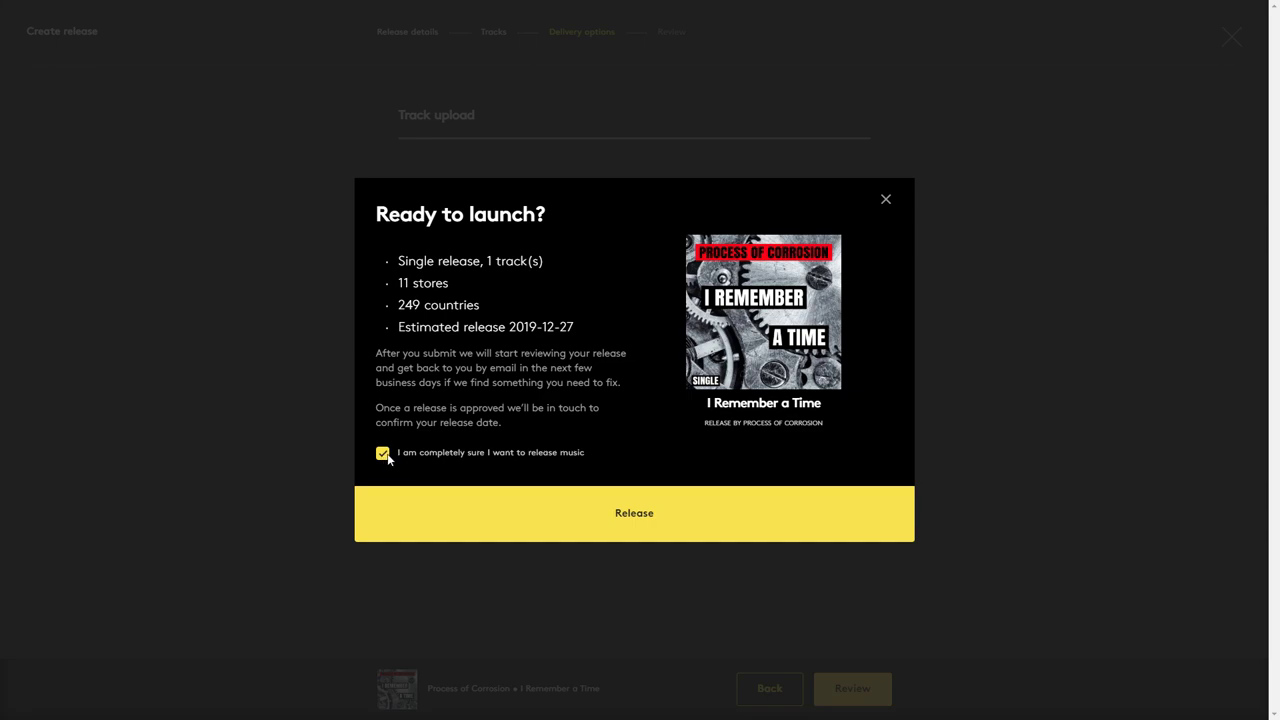
click(386, 456)
click(385, 456)
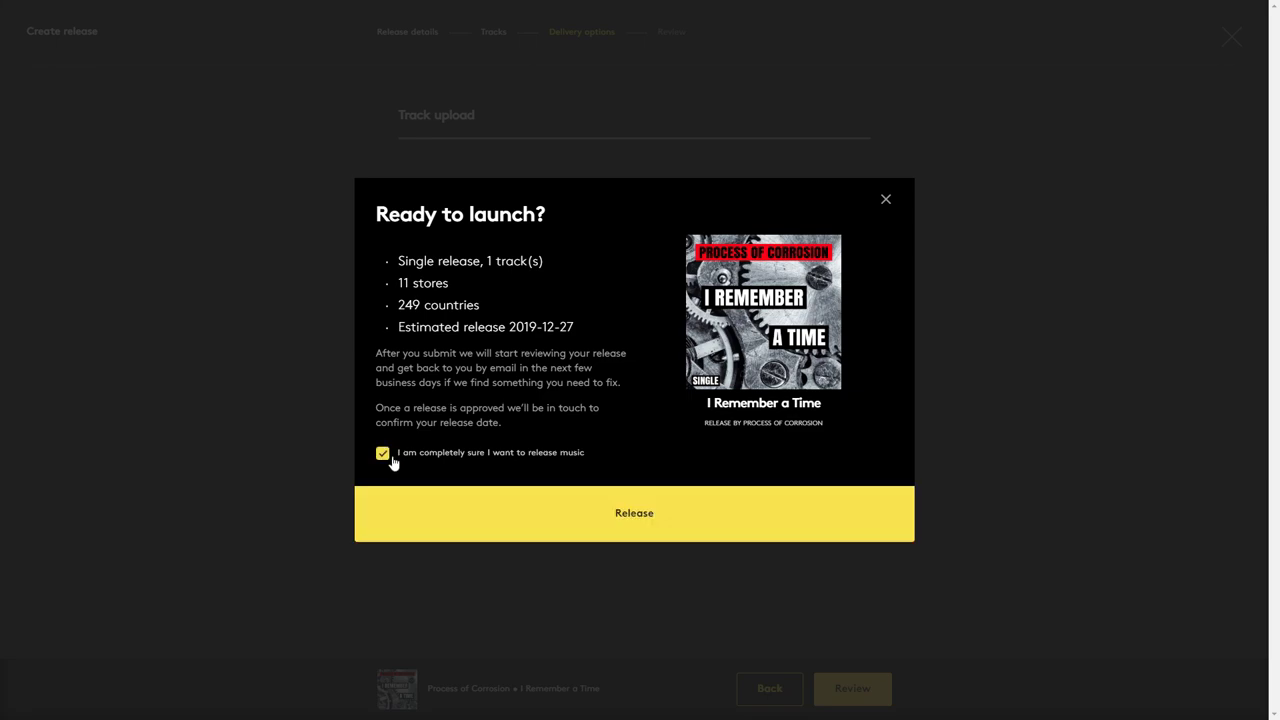
click(616, 514)
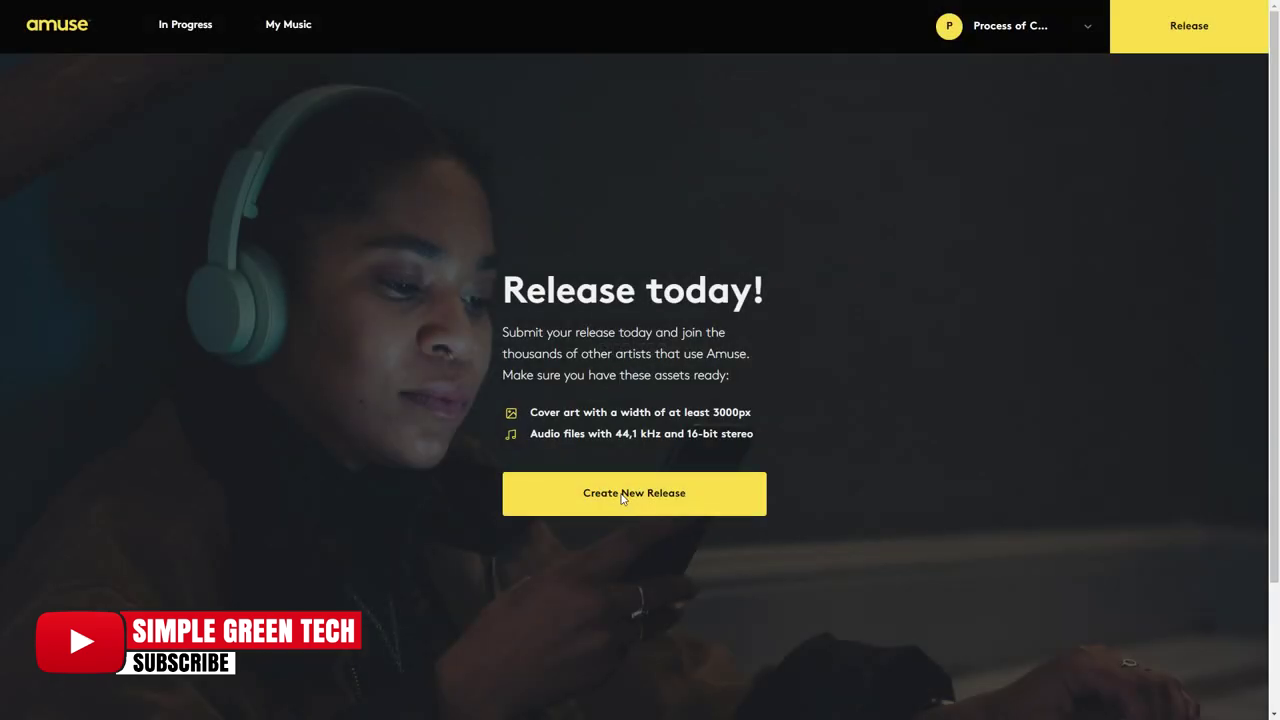
- Check the In Progress list, then view My Music's Live on Stores list and the account menu
click(184, 28)
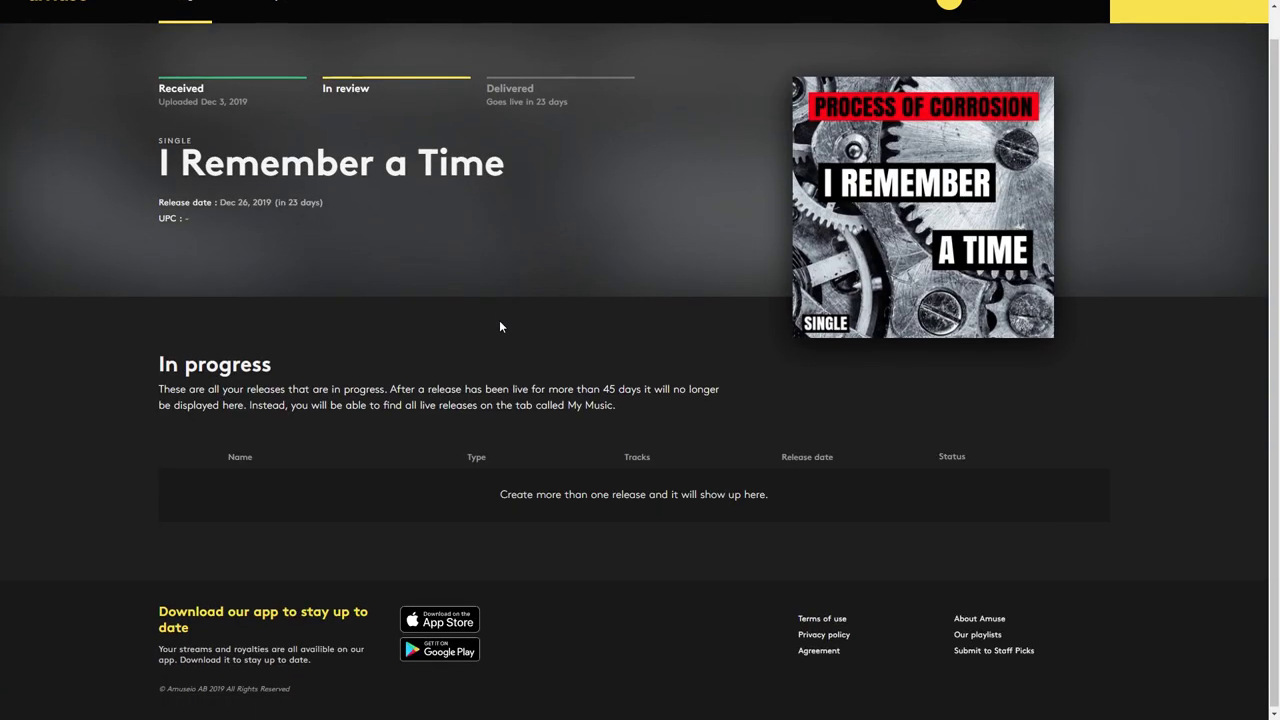
click(284, 30)
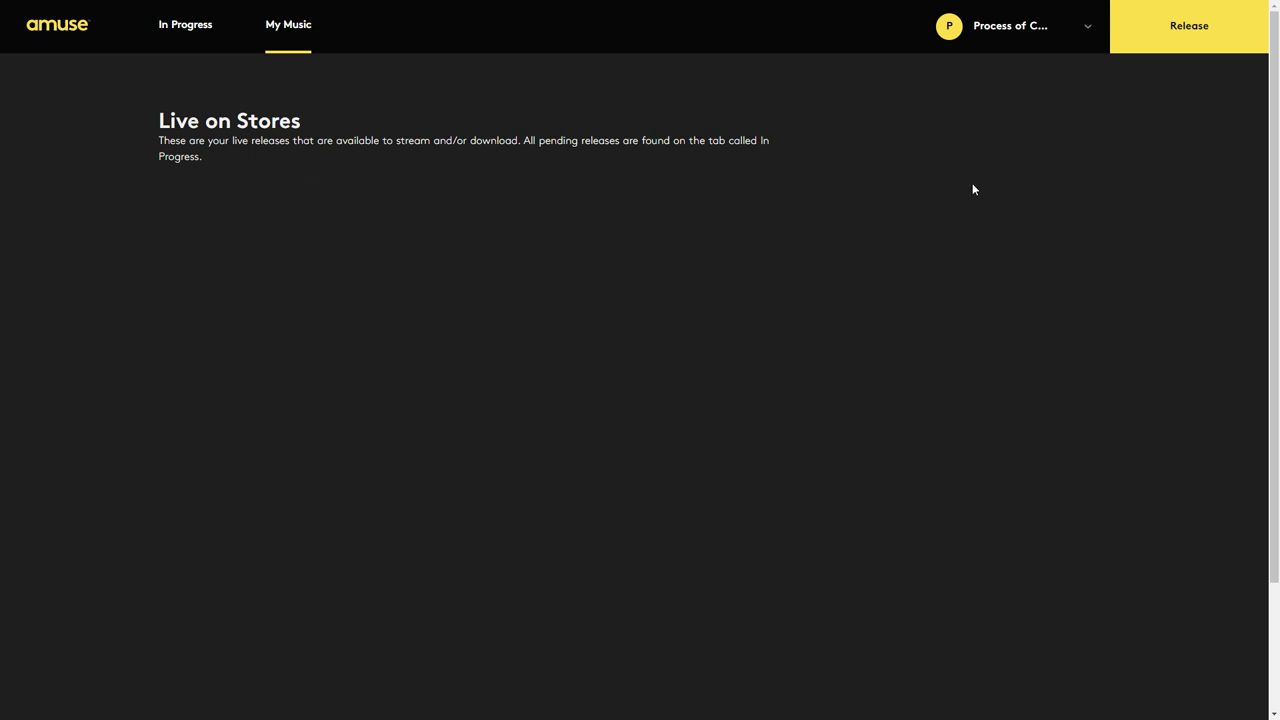
click(1084, 30)
key(F11)
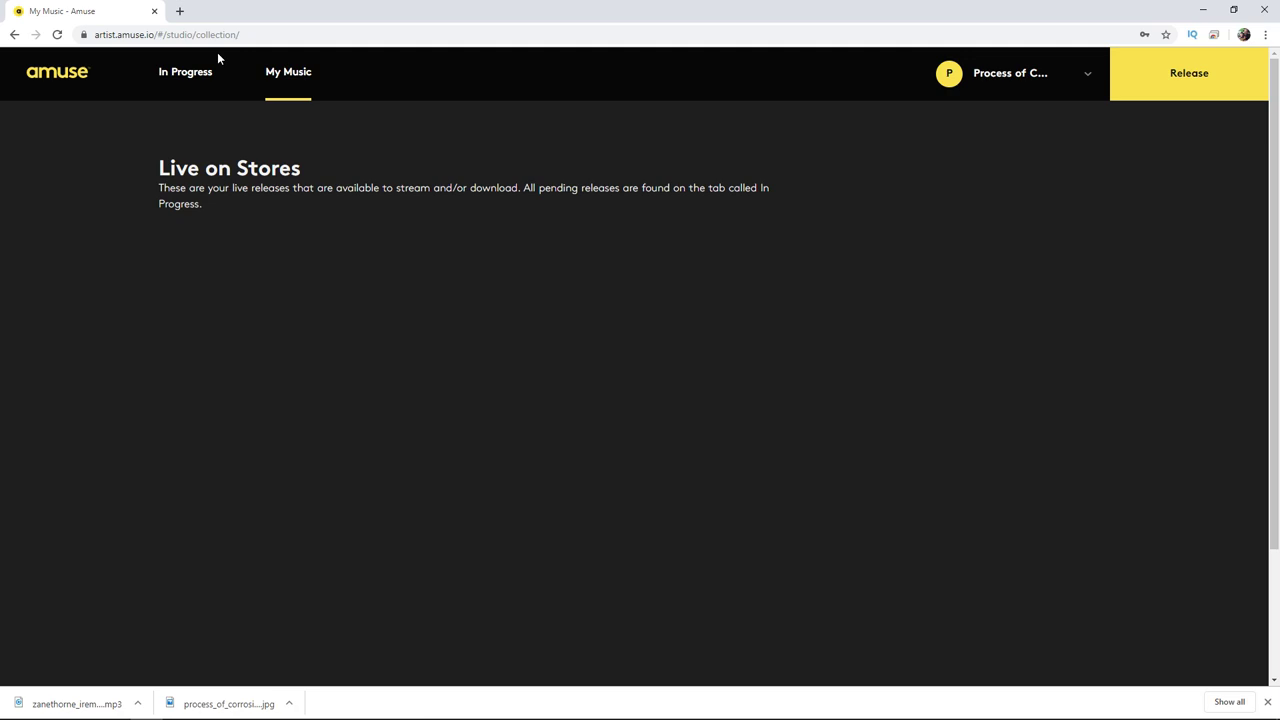